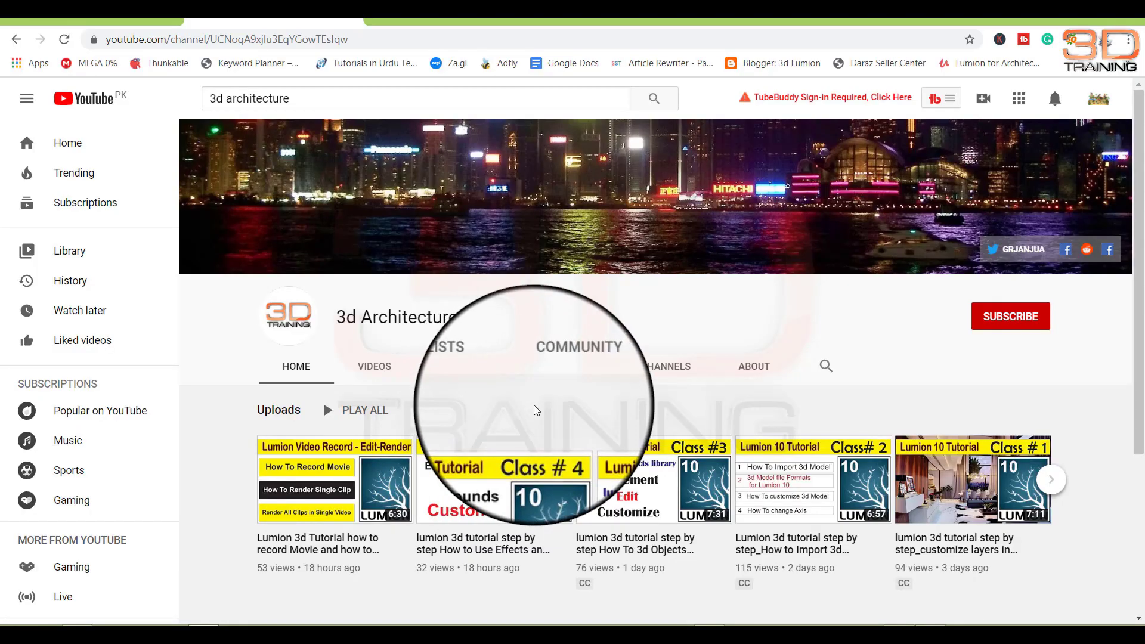
Step: Subscribe to the 3d Architecture channel, set its notifications to All, and open its playlists
{"action": "left_click", "coordinate": [1011, 320]}
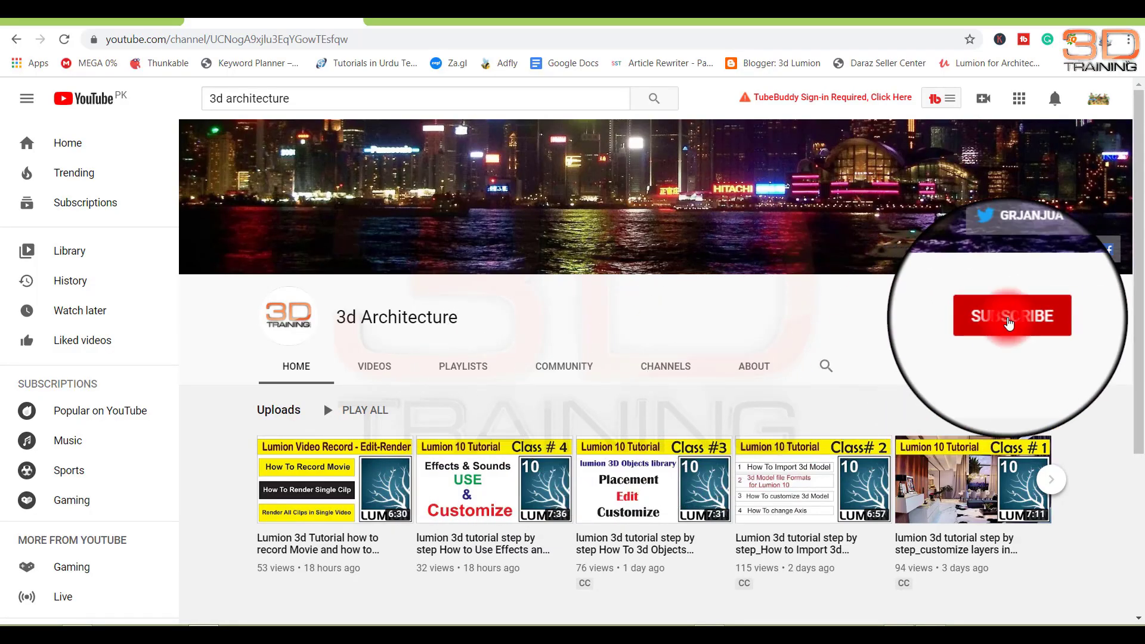
{"action": "left_click", "coordinate": [1052, 316]}
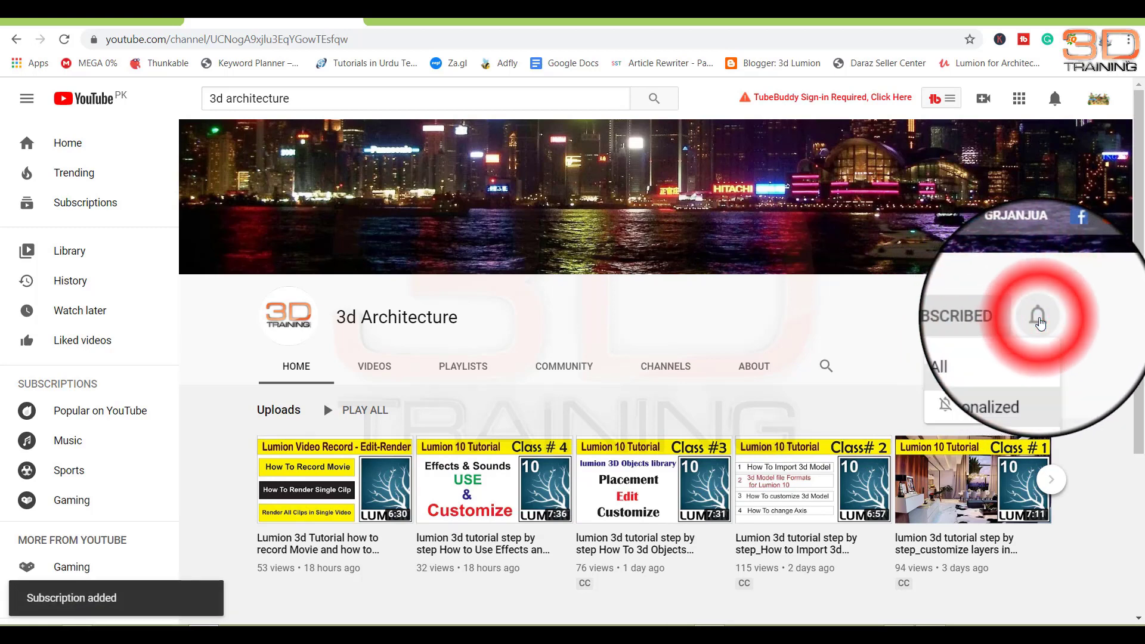
{"action": "left_click", "coordinate": [1007, 352]}
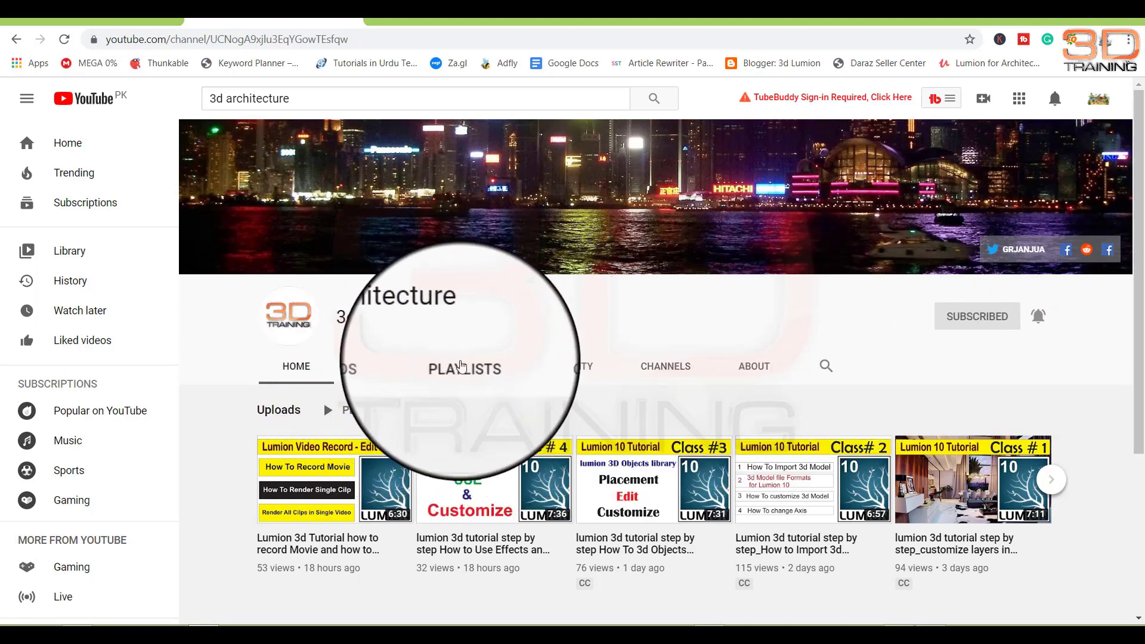
{"action": "left_click", "coordinate": [468, 368]}
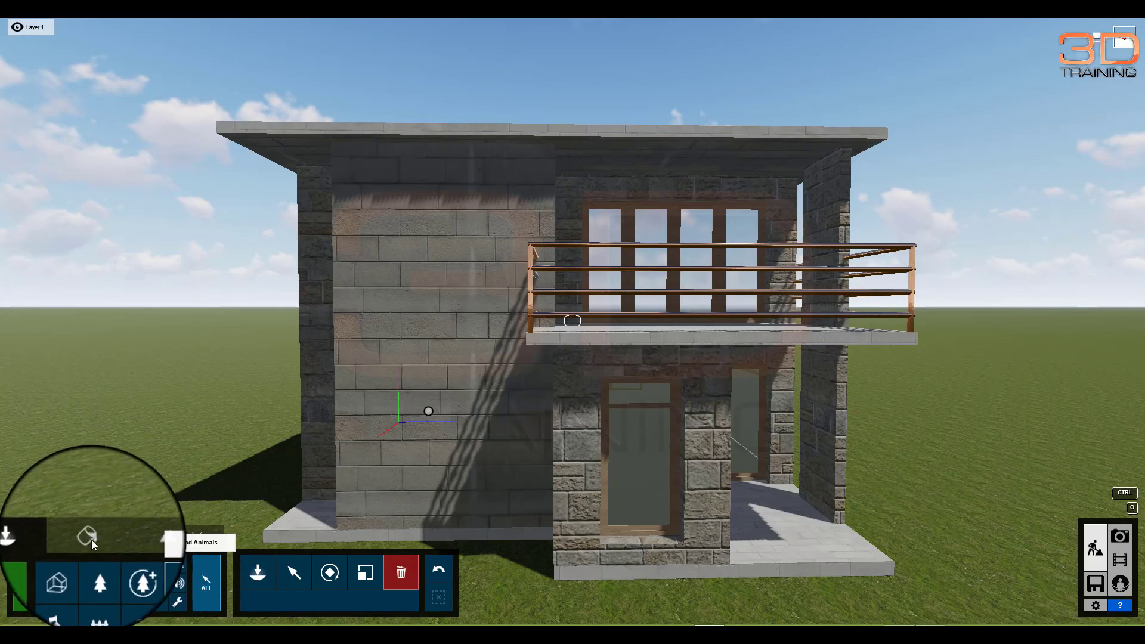
Step: Switch to Lumion and open the material of the house's large block wall for editing in the Material Editor
{"action": "left_click", "coordinate": [91, 540]}
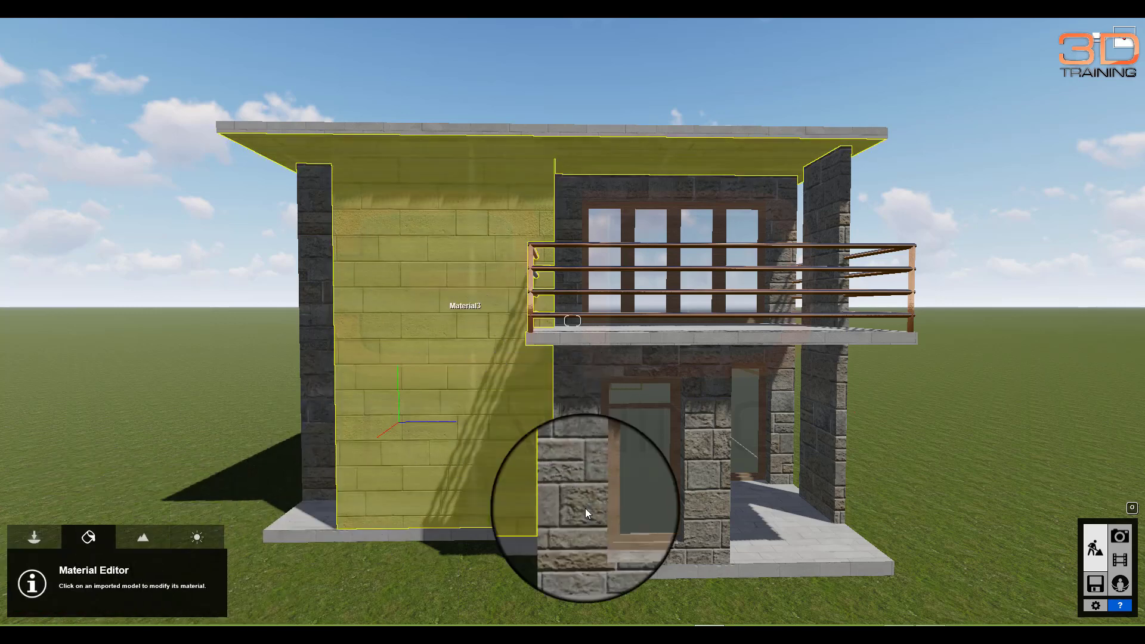
{"action": "scroll", "coordinate": [588, 537], "scroll_direction": "up", "scroll_amount": 2}
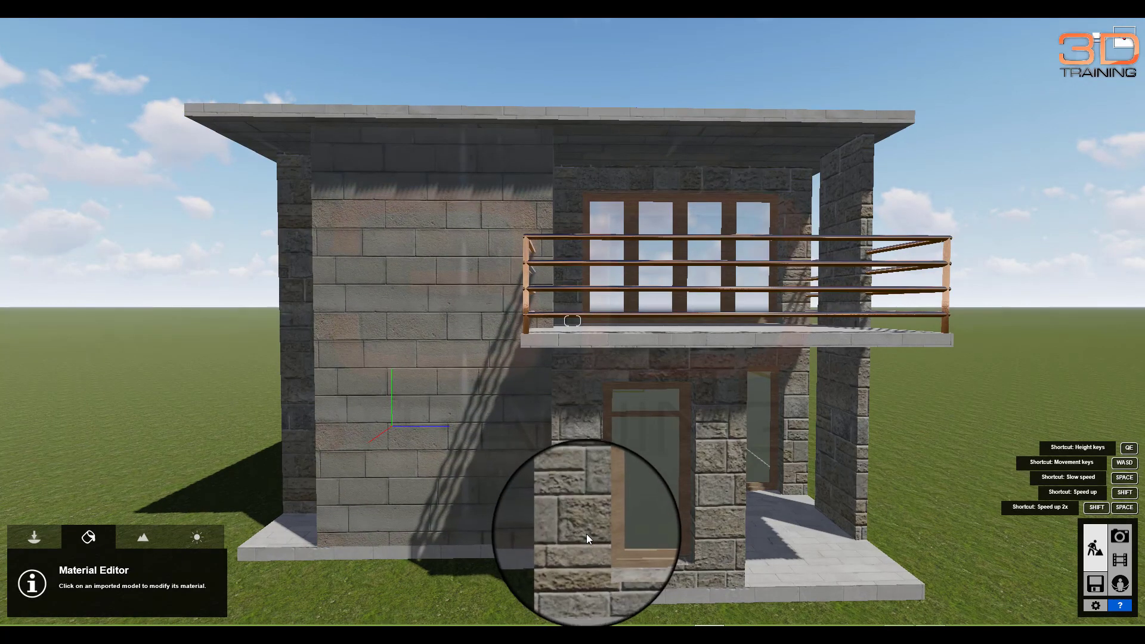
{"action": "scroll", "coordinate": [585, 533], "scroll_direction": "up", "scroll_amount": 2}
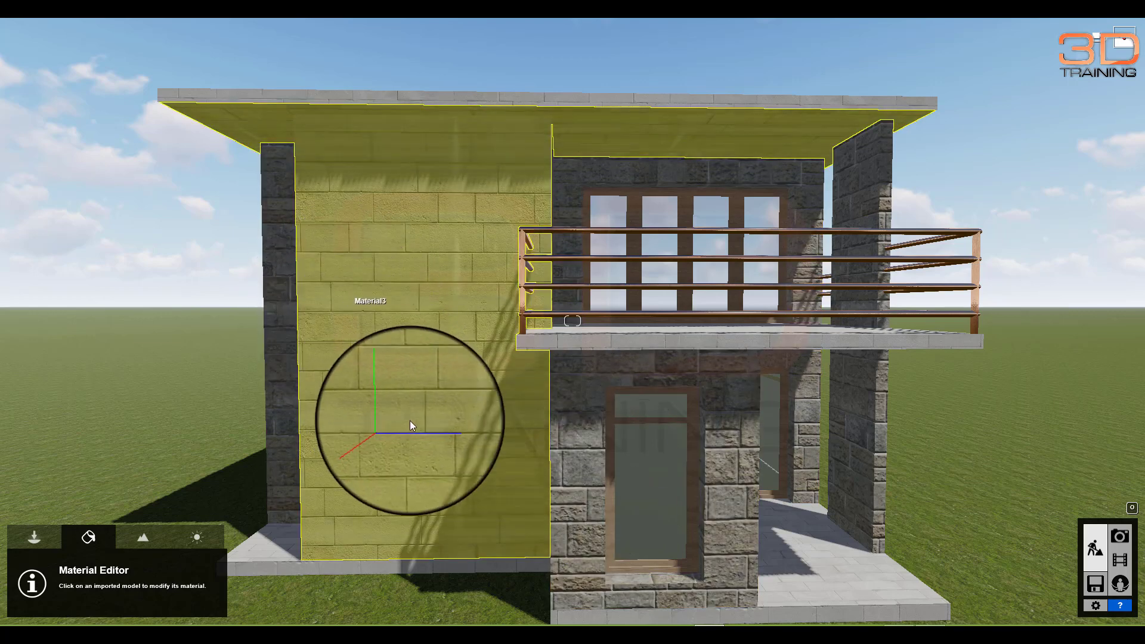
{"action": "left_click", "coordinate": [399, 323]}
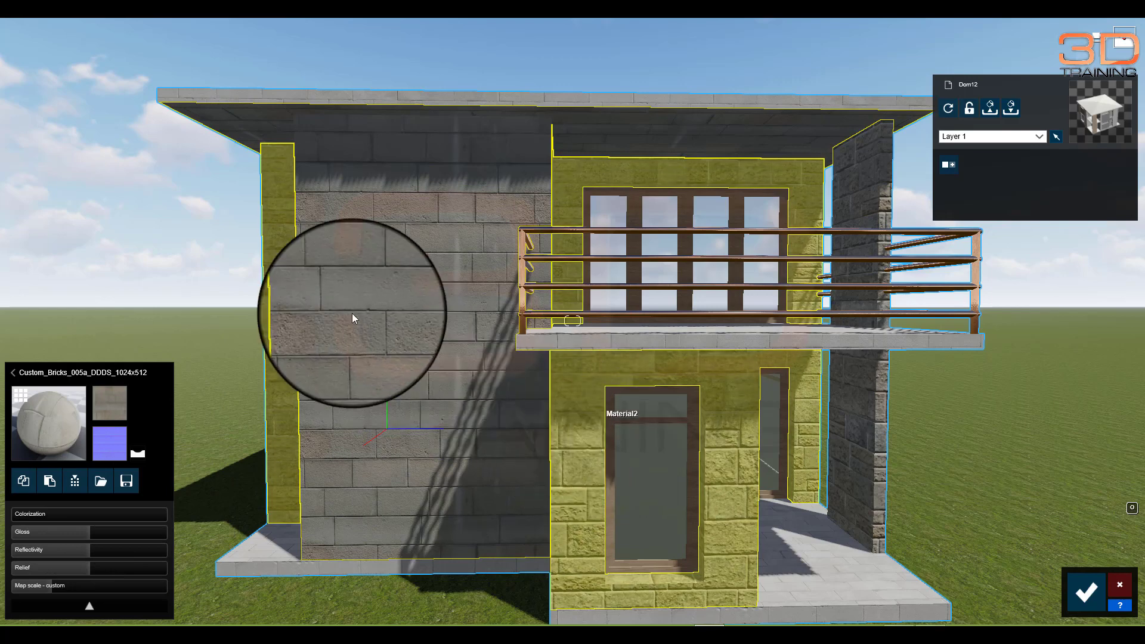
{"action": "left_click", "coordinate": [363, 314]}
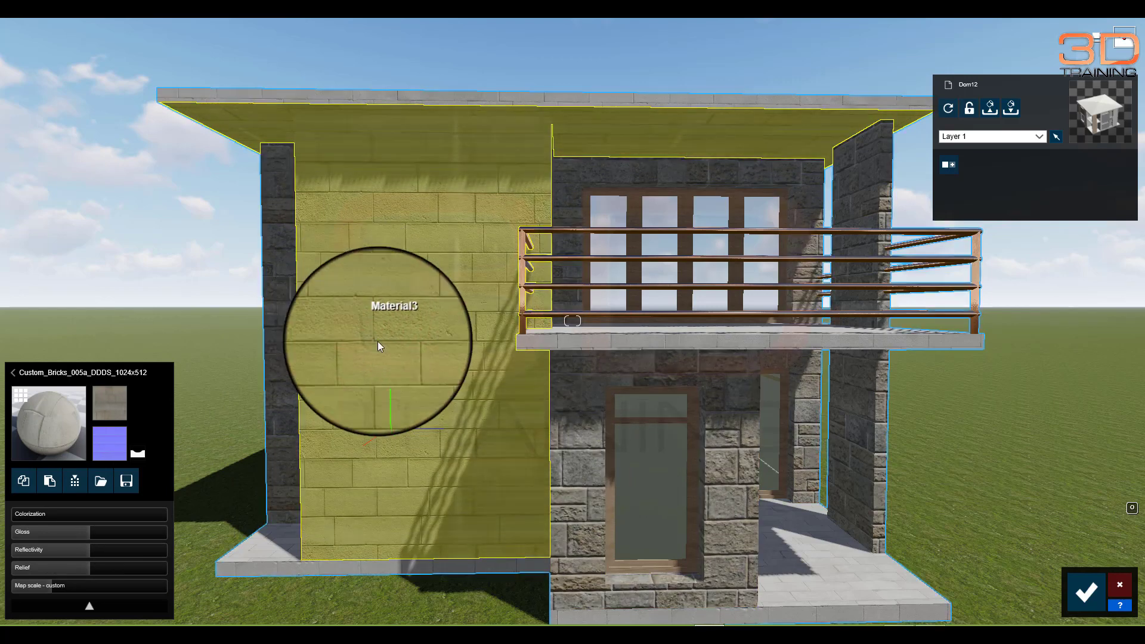
Step: Copy the block wall's material and paste it onto the house's floor and roof slabs
{"action": "left_click", "coordinate": [23, 482]}
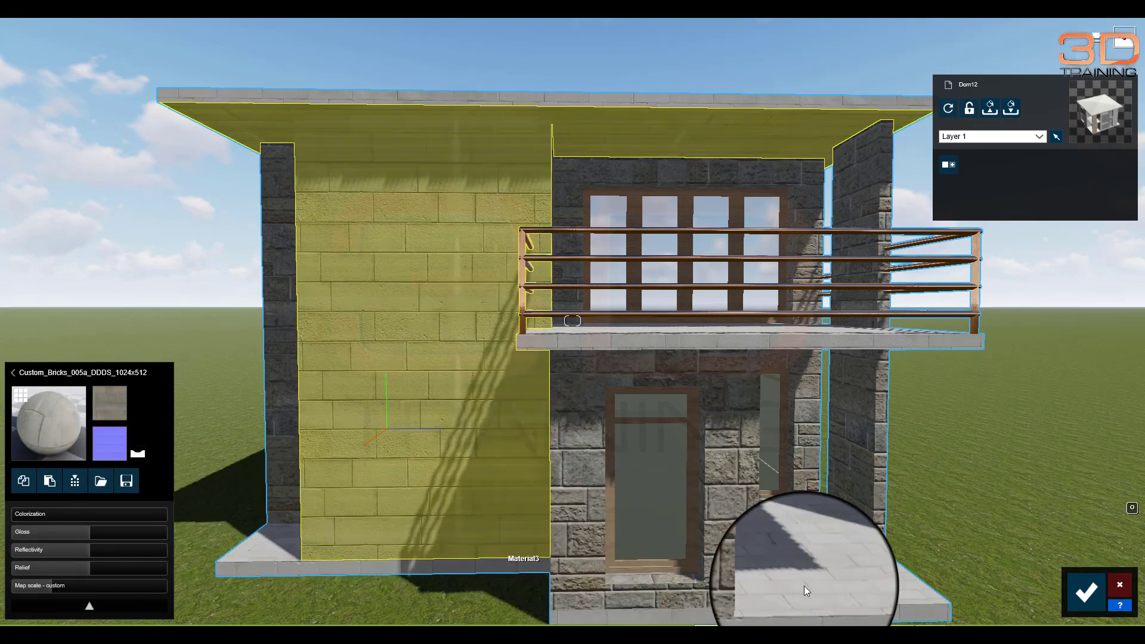
{"action": "left_click", "coordinate": [809, 595]}
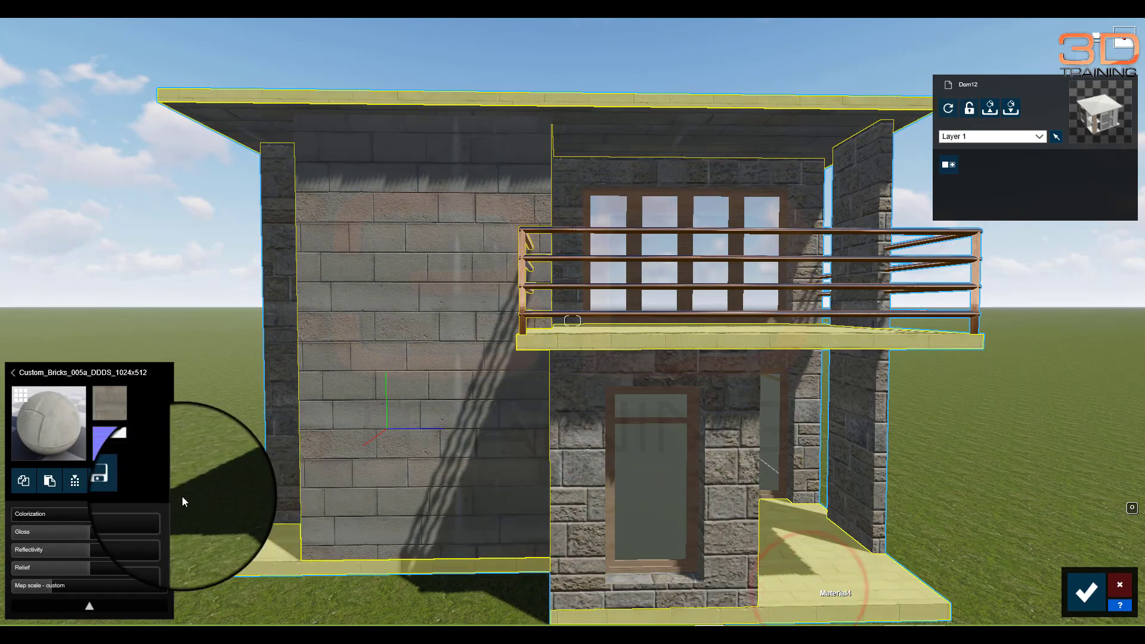
{"action": "left_click", "coordinate": [50, 486]}
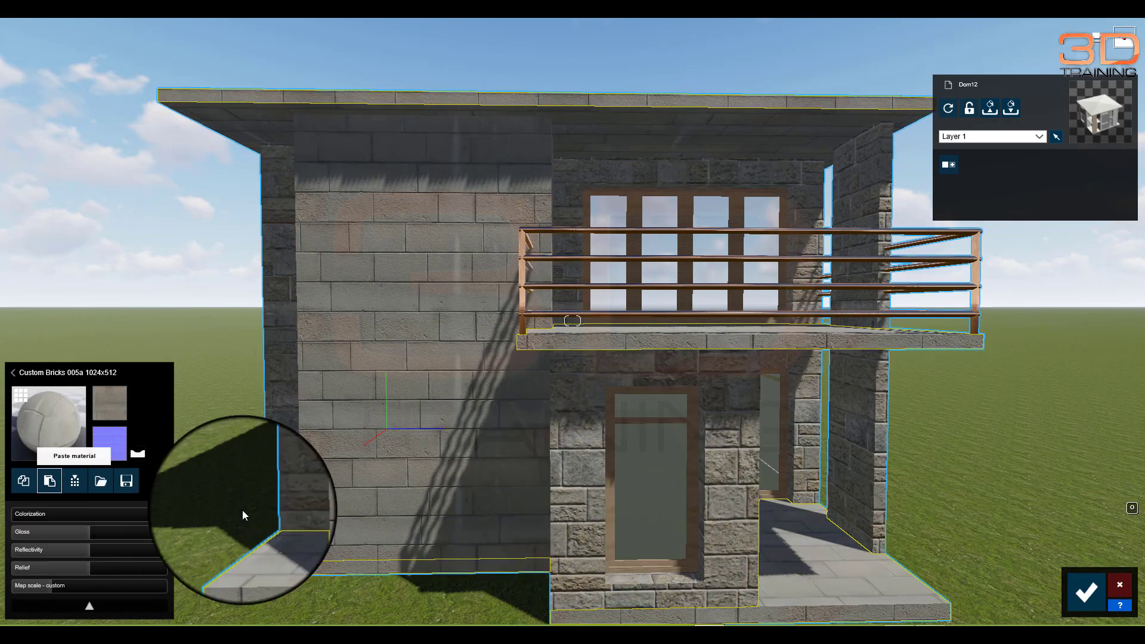
Step: Save the floor slab's block material to the custom materials, keeping the suggested name
{"action": "left_click", "coordinate": [416, 290]}
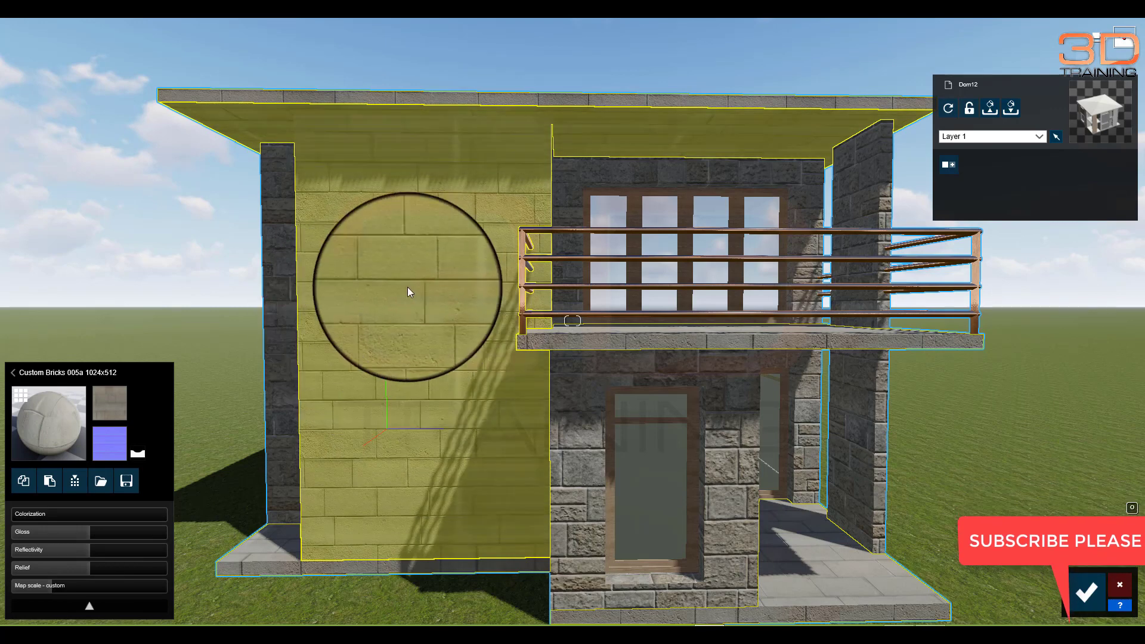
{"action": "left_click", "coordinate": [826, 574]}
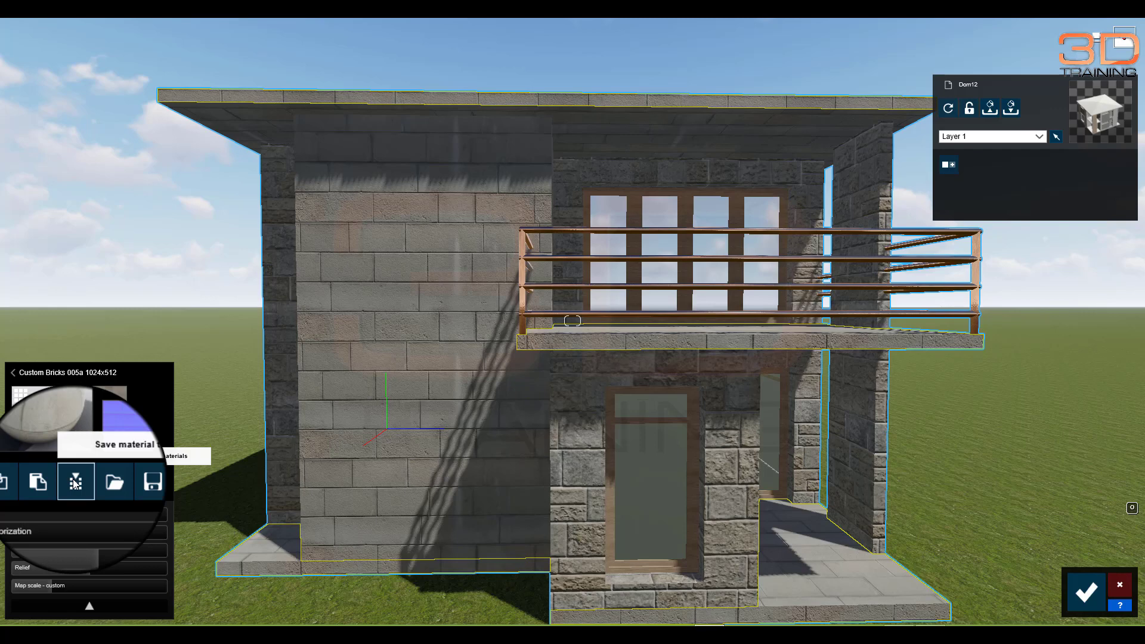
{"action": "left_click", "coordinate": [74, 482]}
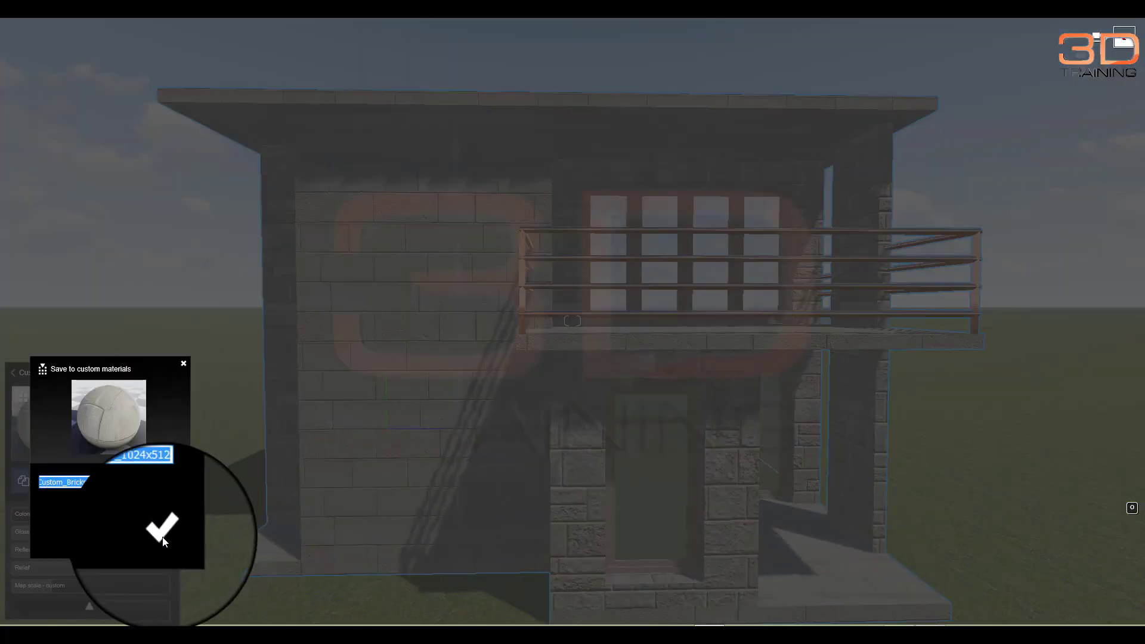
{"action": "left_click", "coordinate": [162, 539]}
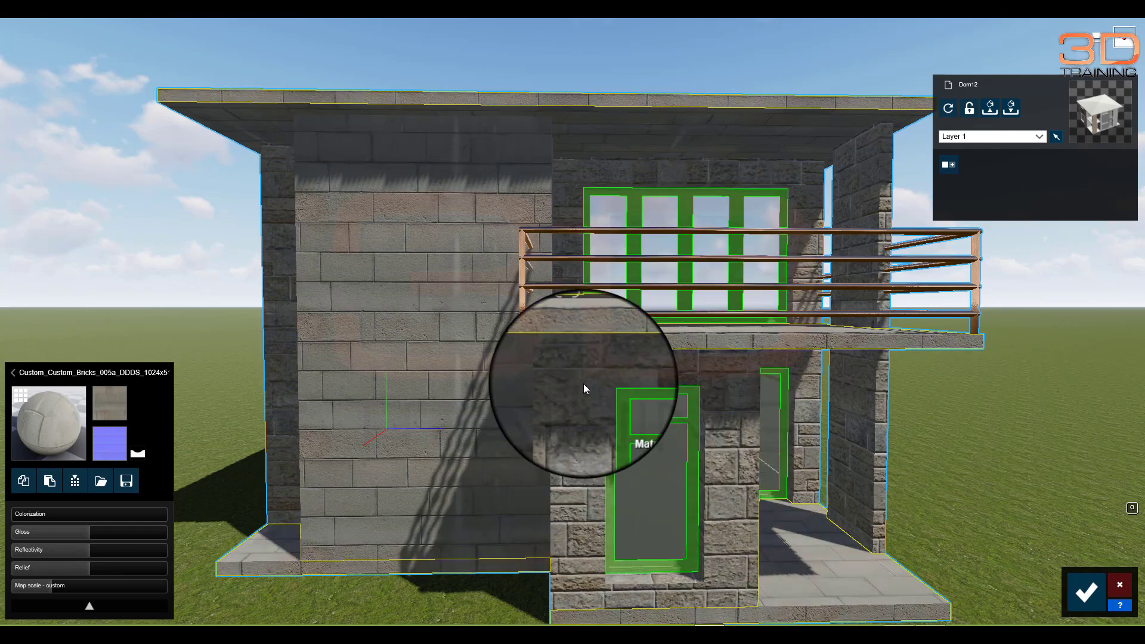
Step: Apply the newly saved custom block material from the material library to the stone walls around the door
{"action": "left_click", "coordinate": [582, 387]}
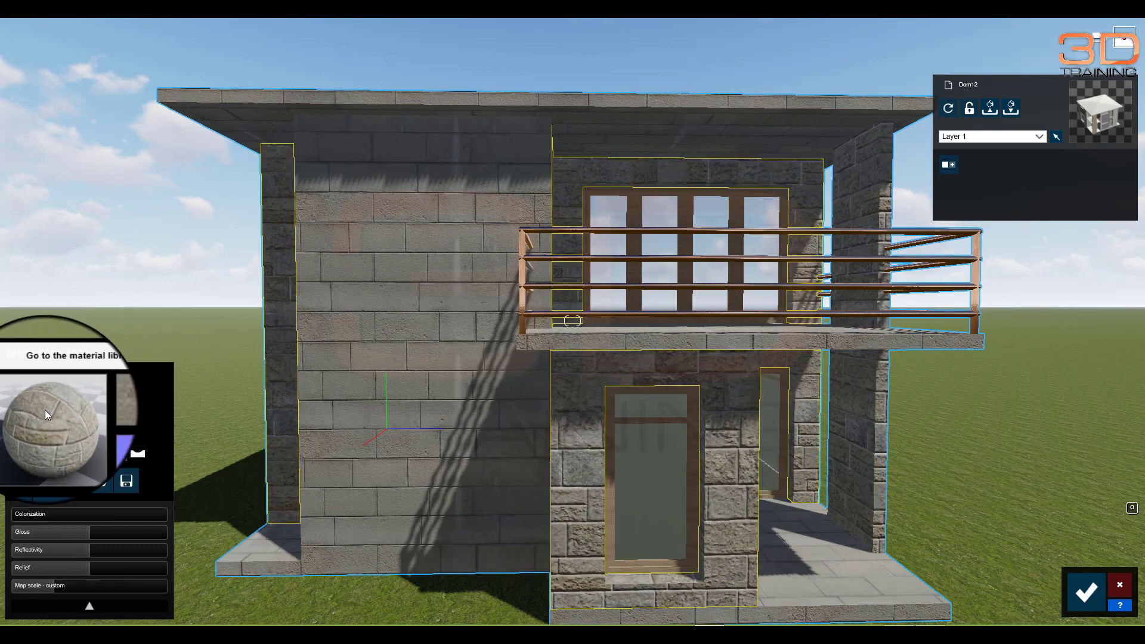
{"action": "left_click", "coordinate": [38, 416]}
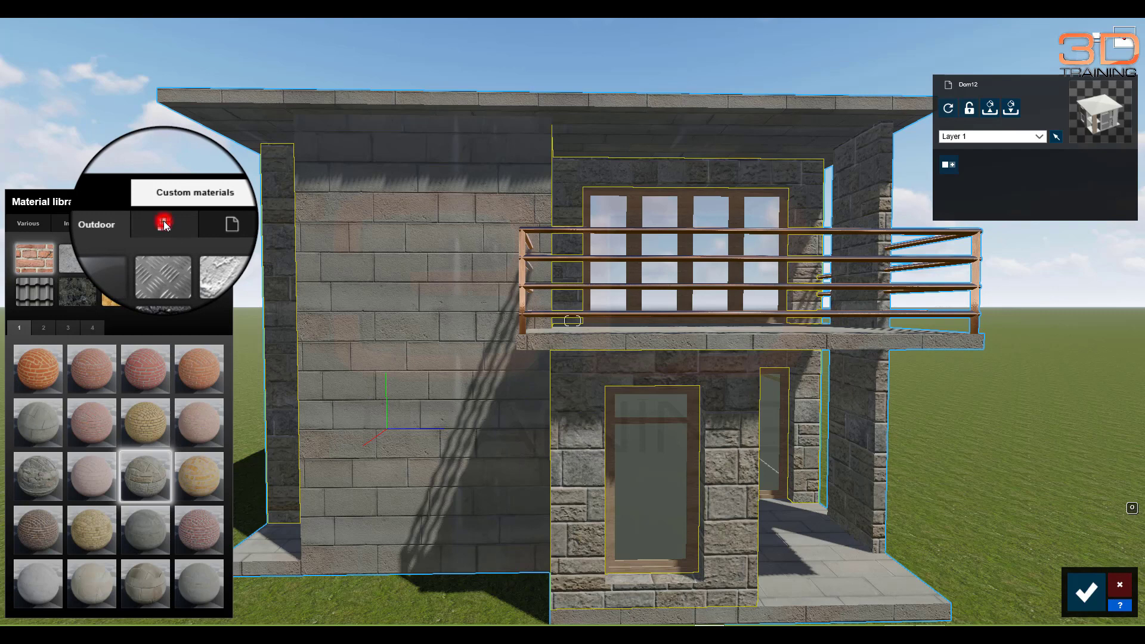
{"action": "left_click", "coordinate": [164, 225]}
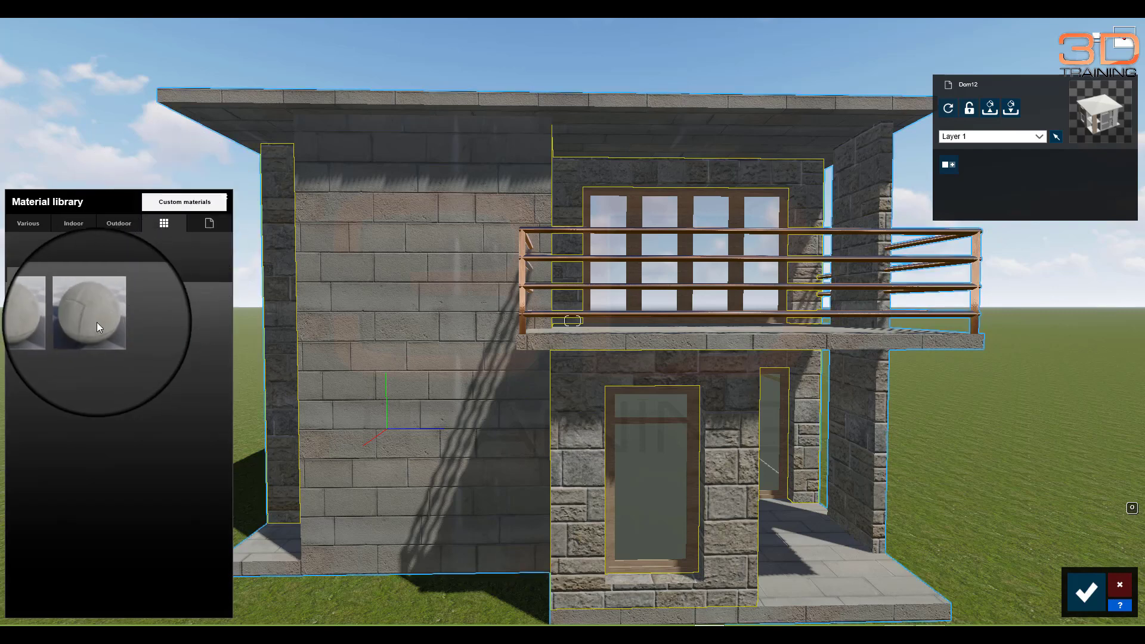
{"action": "mouse_move", "coordinate": [93, 316]}
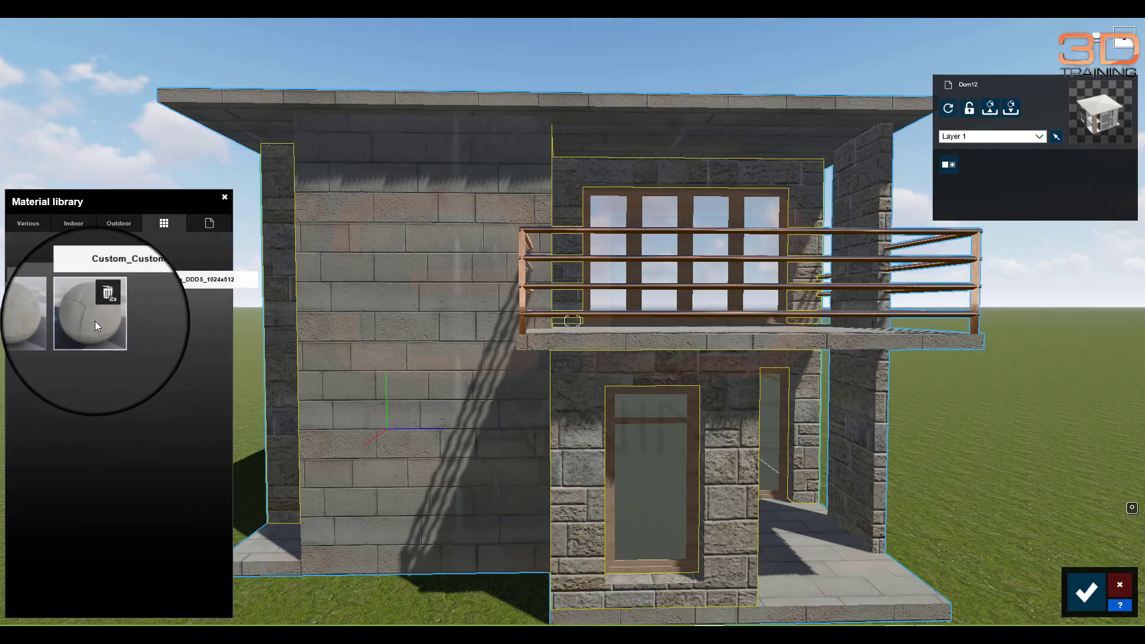
{"action": "left_click", "coordinate": [95, 321]}
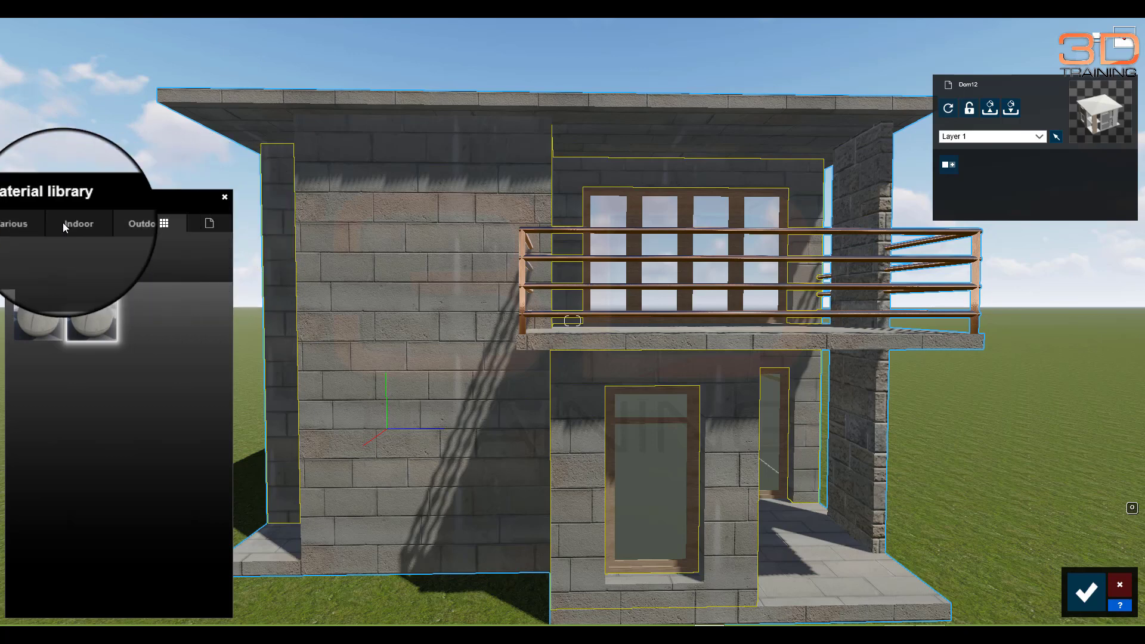
Step: Examine the Various, Indoor and Outdoor material categories, including all four pages of Outdoor Bricks
{"action": "left_click", "coordinate": [26, 226]}
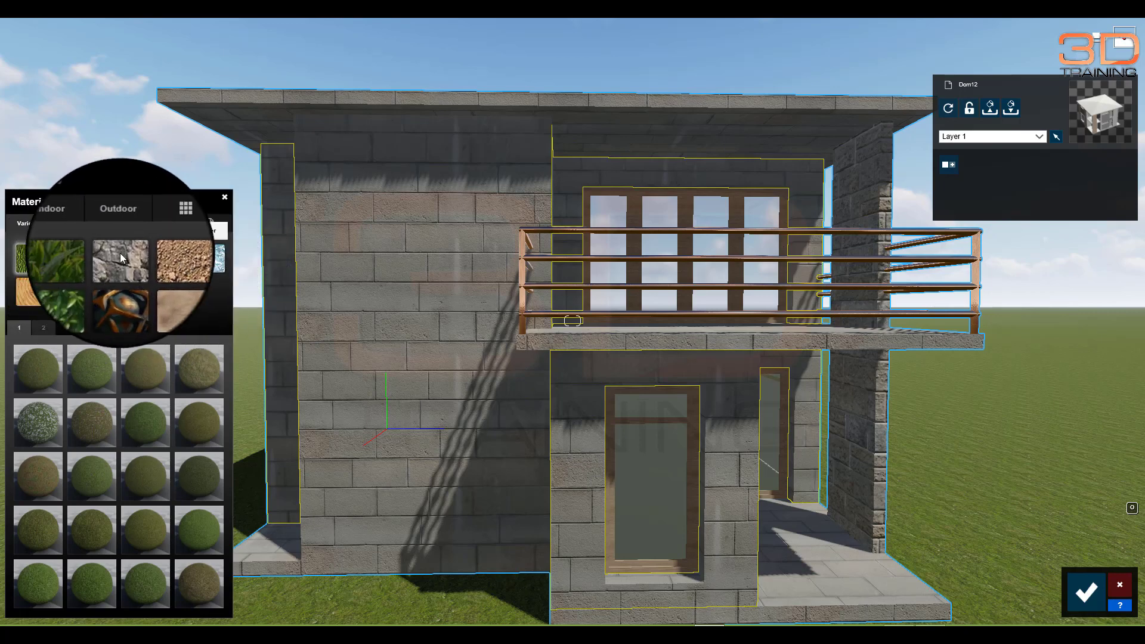
{"action": "left_click", "coordinate": [65, 224]}
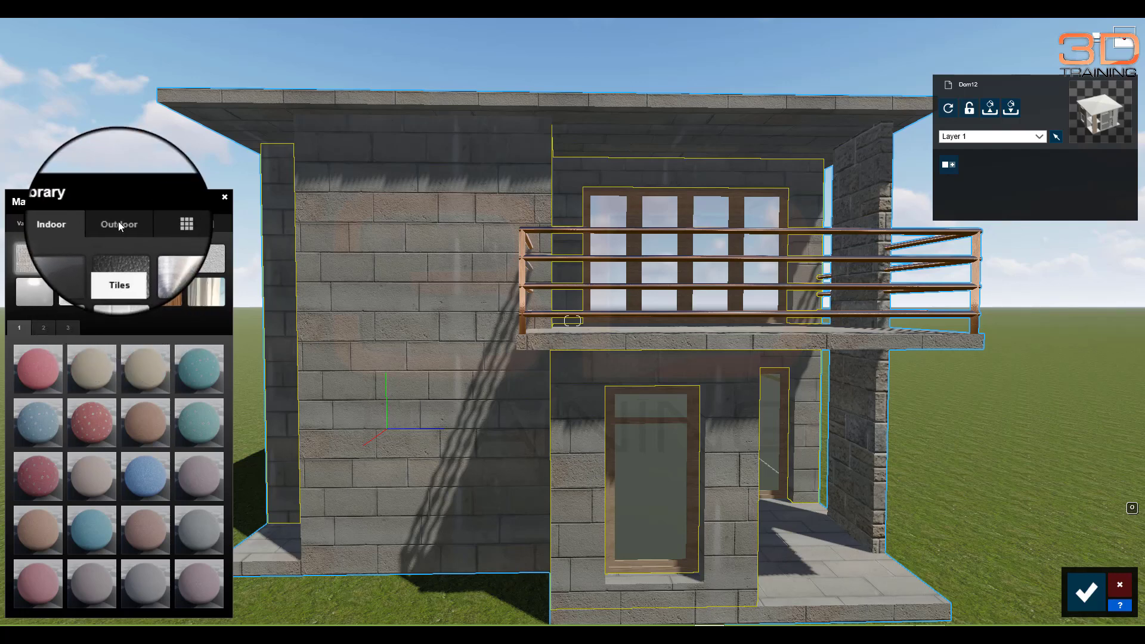
{"action": "left_click", "coordinate": [119, 225]}
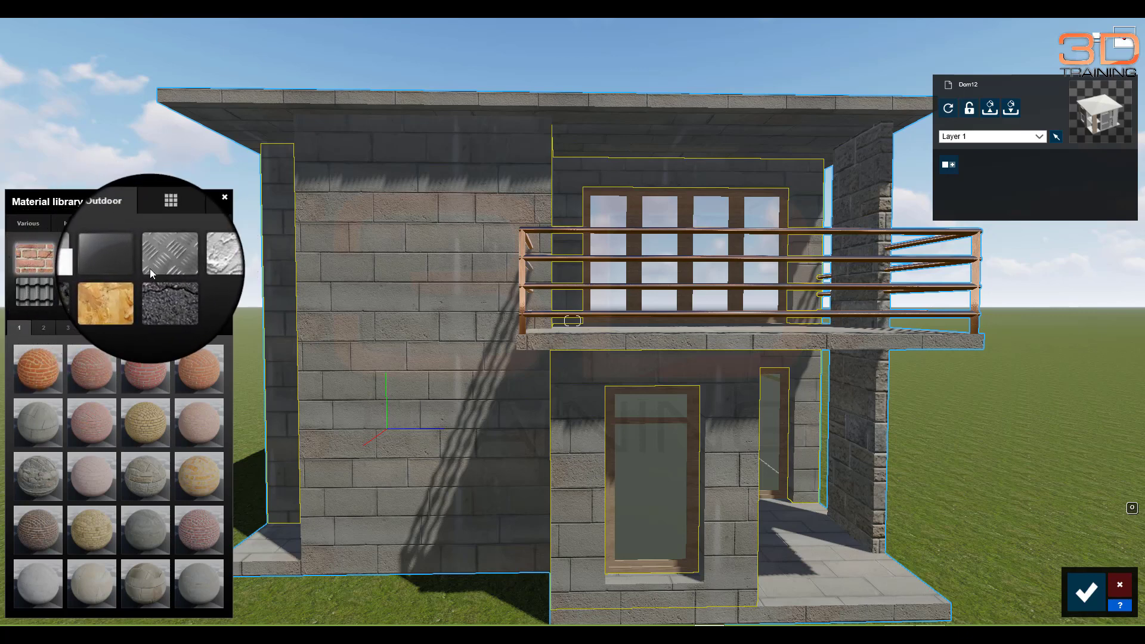
{"action": "left_click", "coordinate": [38, 256]}
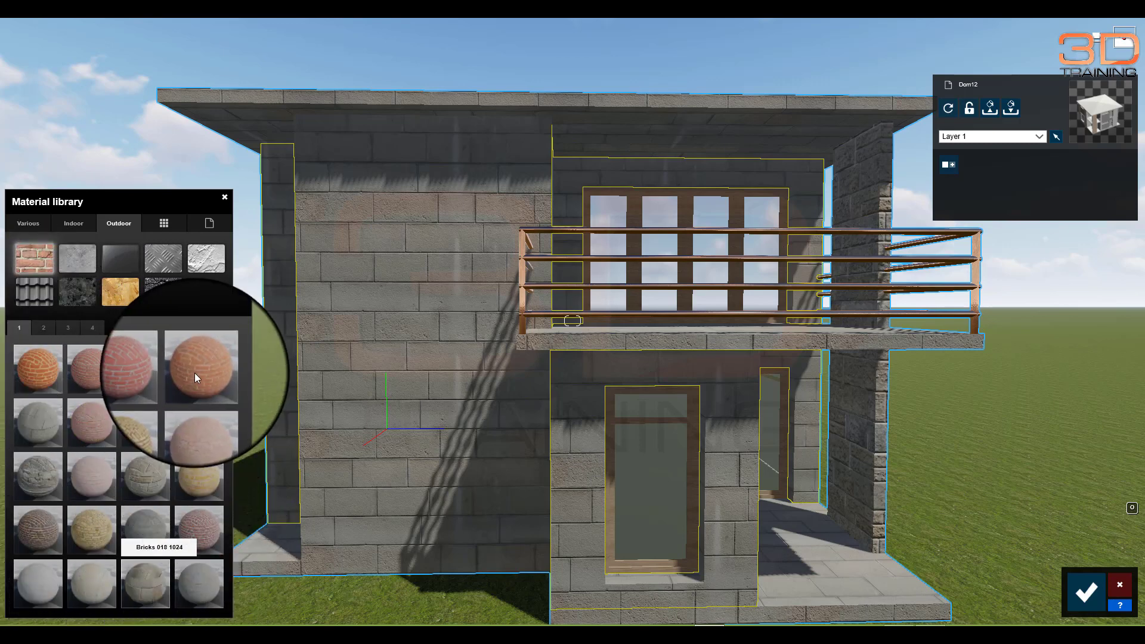
{"action": "left_click", "coordinate": [44, 326]}
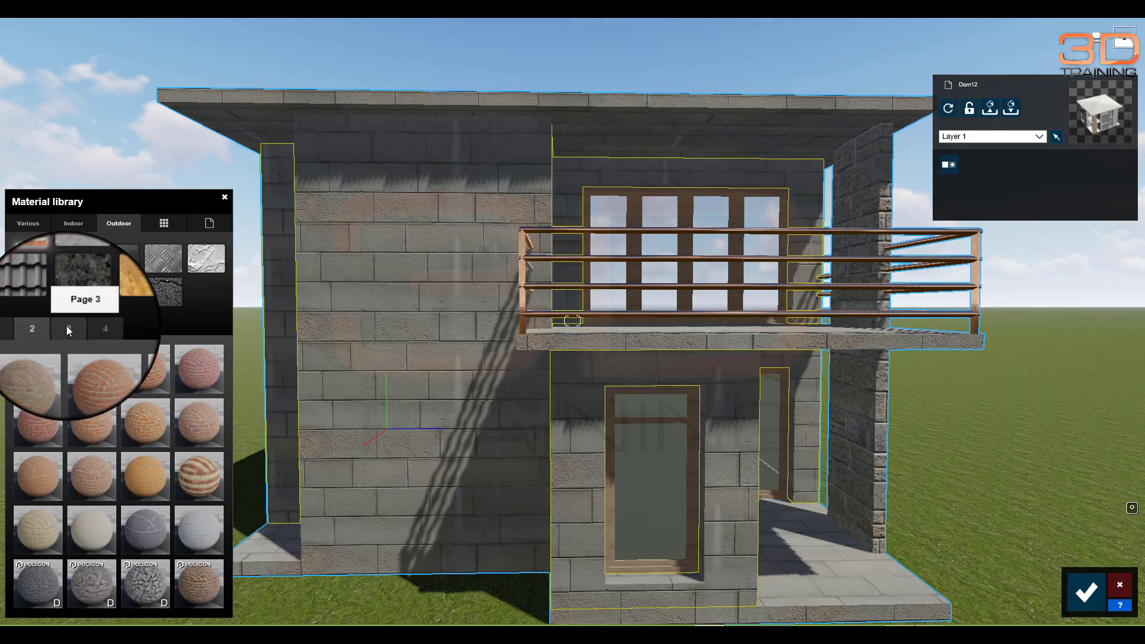
{"action": "left_click", "coordinate": [71, 328]}
{"action": "left_click", "coordinate": [95, 327]}
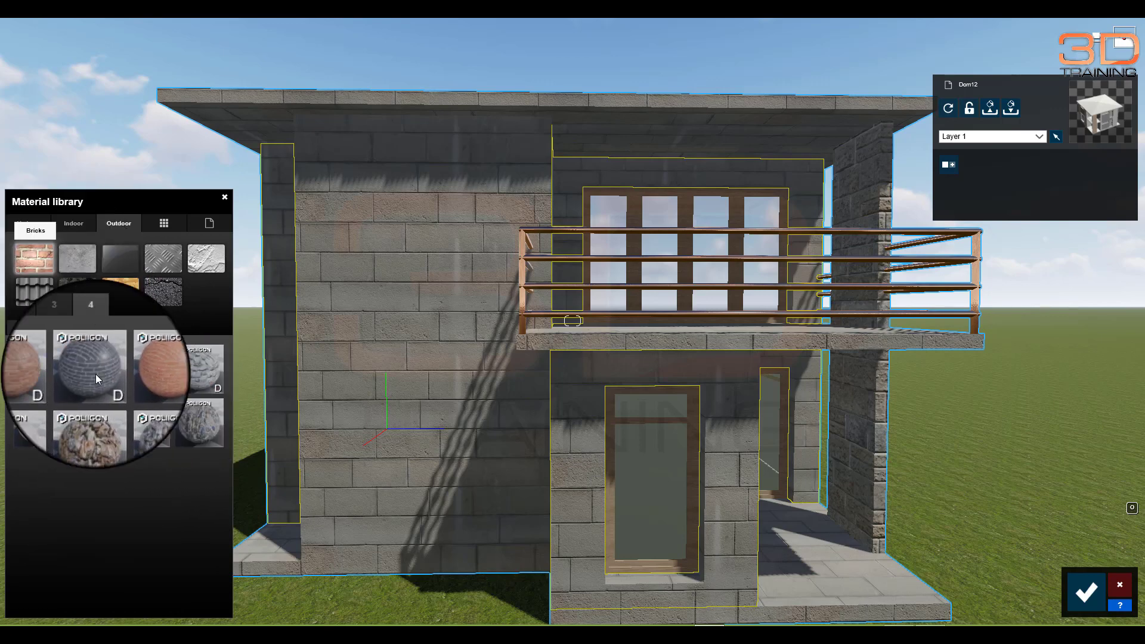
Step: Apply a dark grey concrete from page 2 of the Outdoor Concrete materials to the walls around the door
{"action": "left_click", "coordinate": [73, 259]}
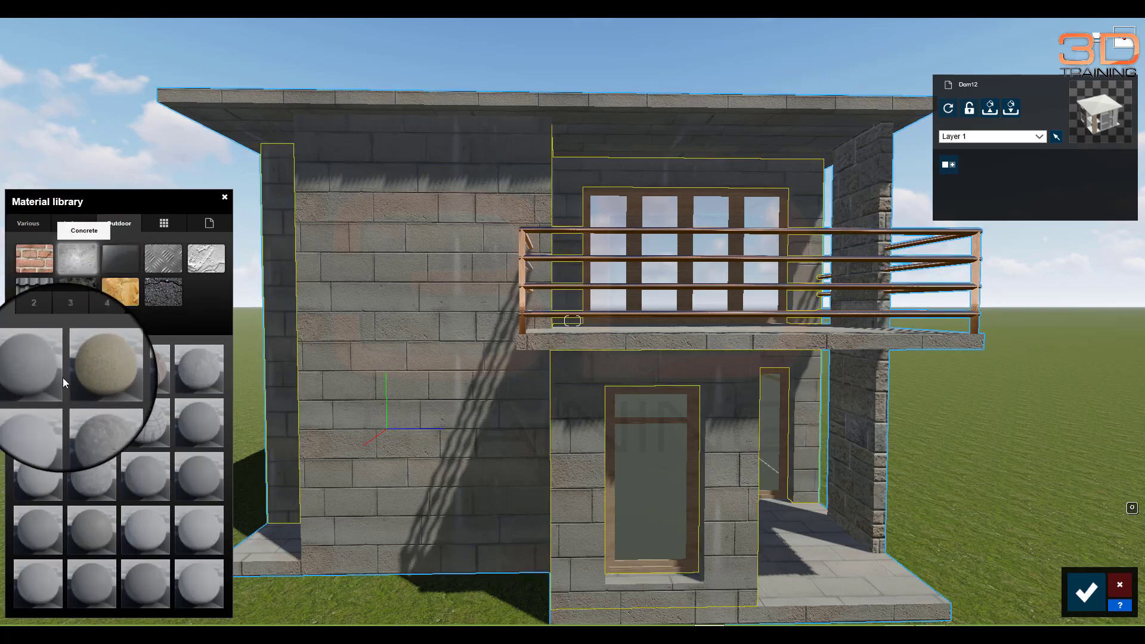
{"action": "left_click", "coordinate": [45, 327]}
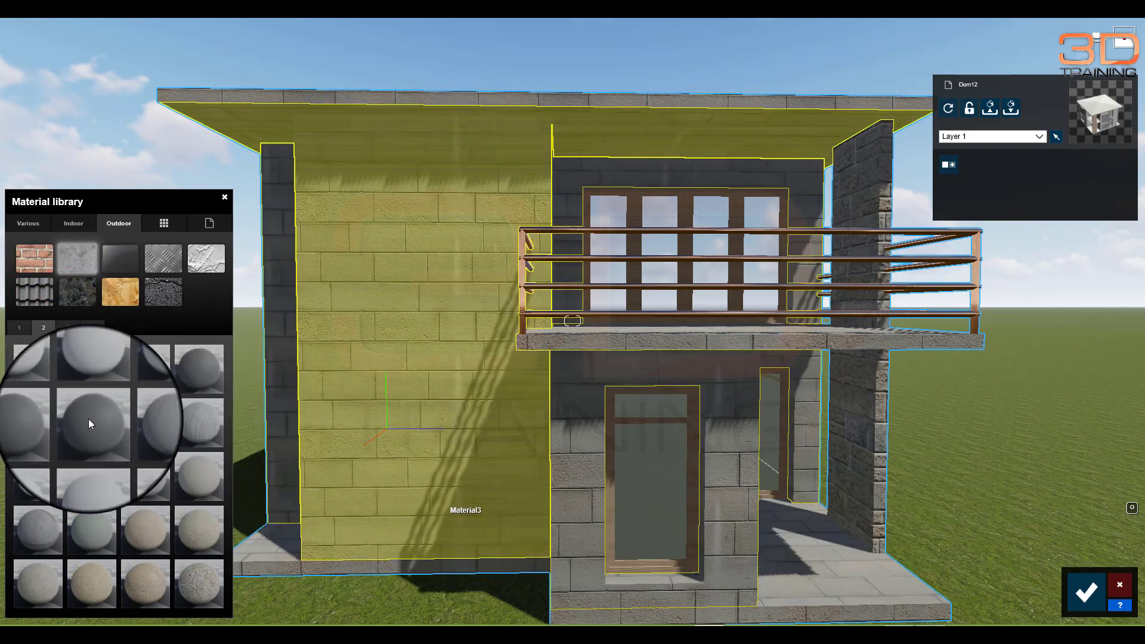
{"action": "left_click", "coordinate": [88, 420]}
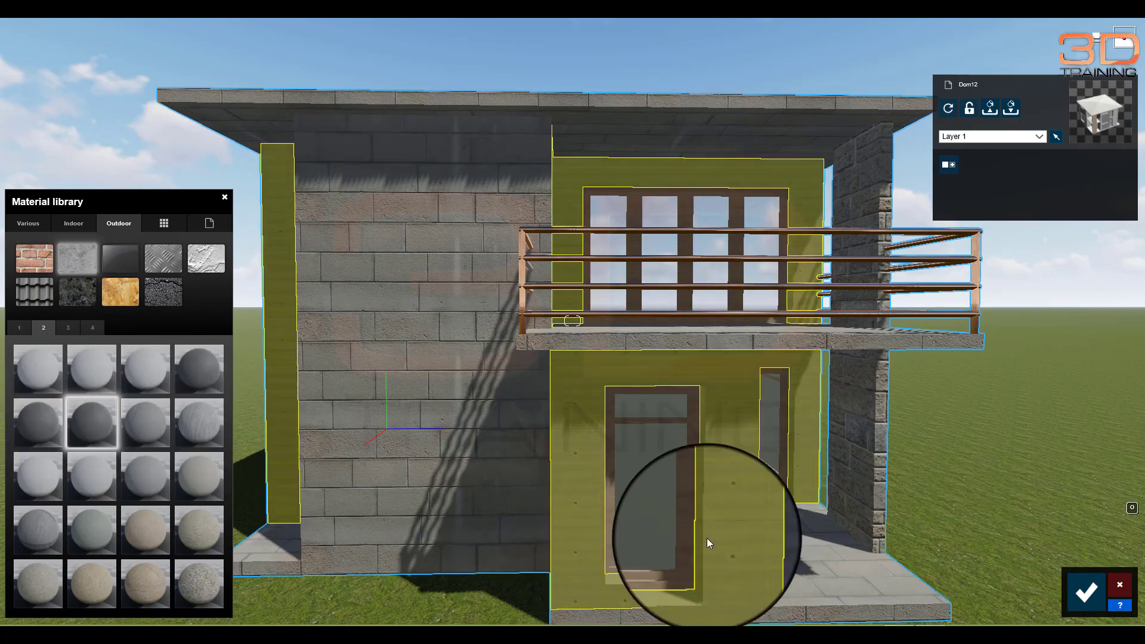
Step: Apply the dark brown brick from page 1 of the Outdoor Bricks materials to the walls around the door
{"action": "left_click", "coordinate": [575, 426]}
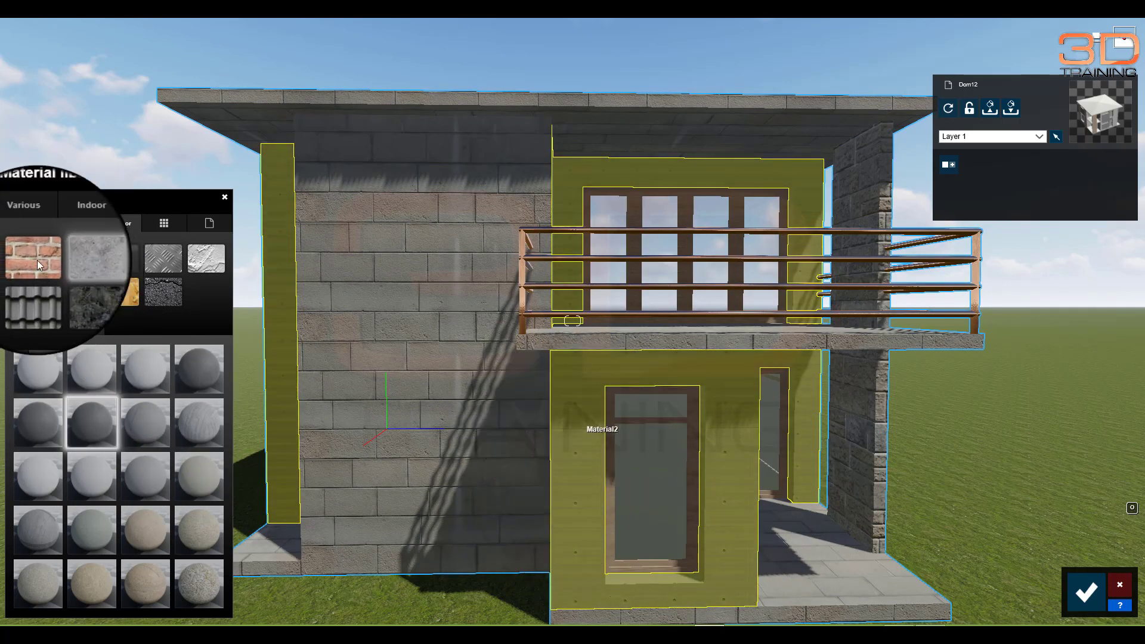
{"action": "left_click", "coordinate": [30, 250]}
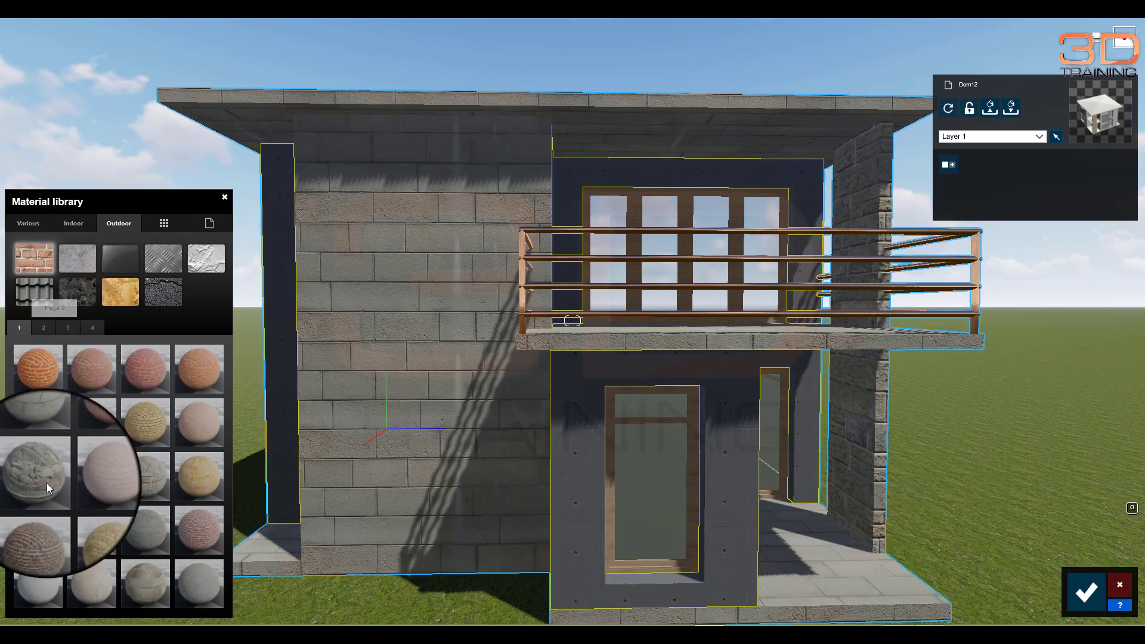
{"action": "left_click", "coordinate": [38, 521]}
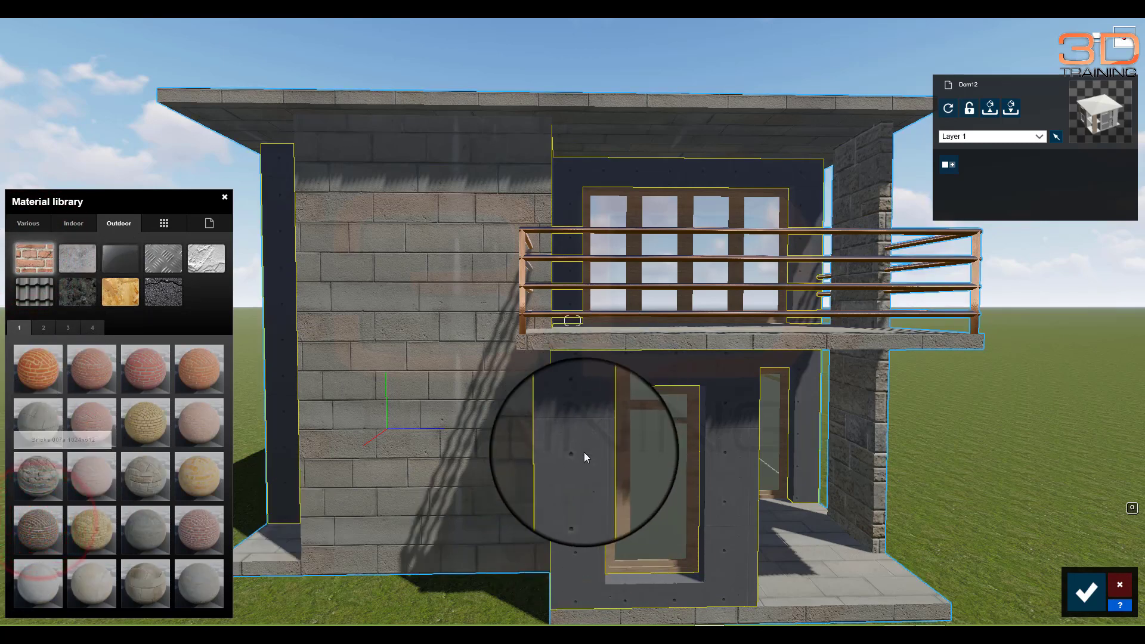
{"action": "left_click", "coordinate": [599, 536]}
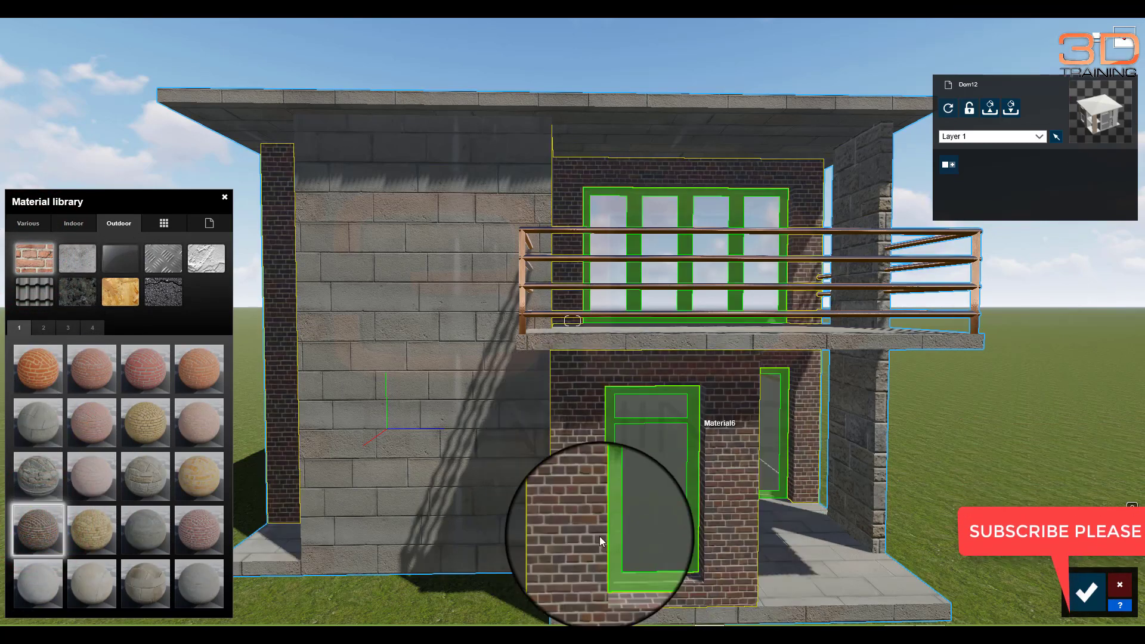
Step: Examine the saved custom materials, the special material types such as Standard, and the Various category of the material library
{"action": "left_click", "coordinate": [164, 223]}
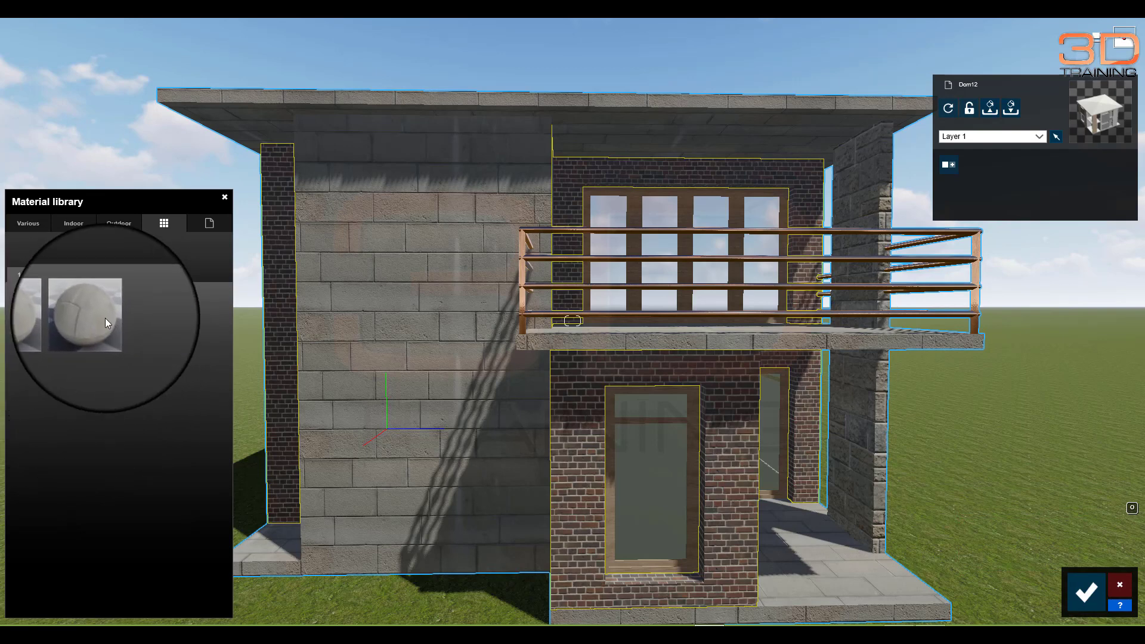
{"action": "left_click", "coordinate": [212, 224]}
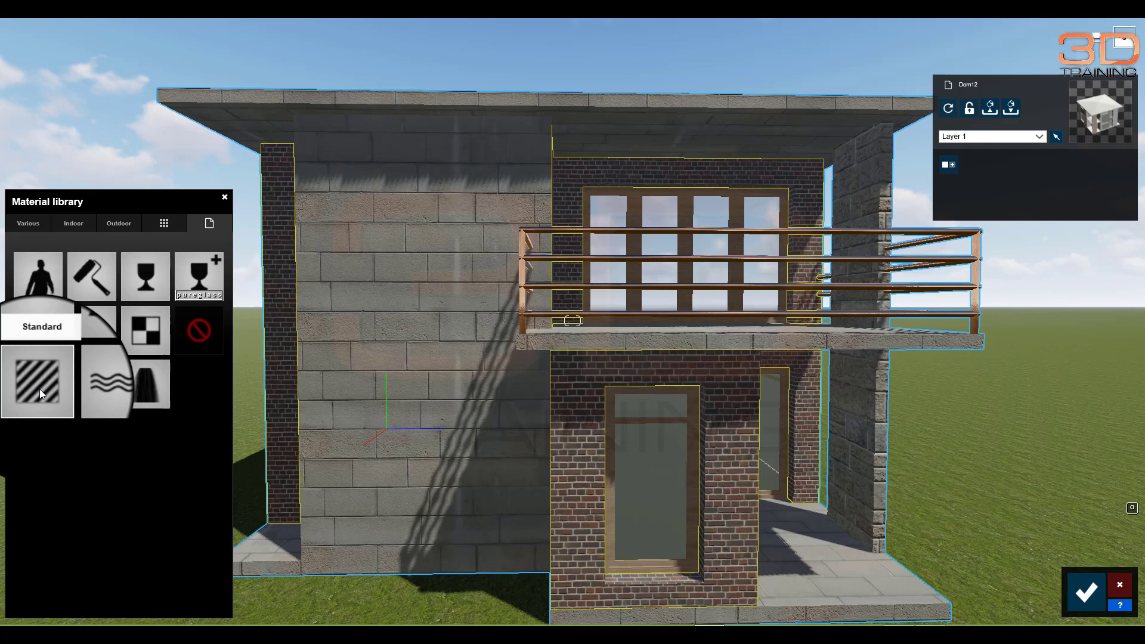
{"action": "left_click", "coordinate": [28, 223]}
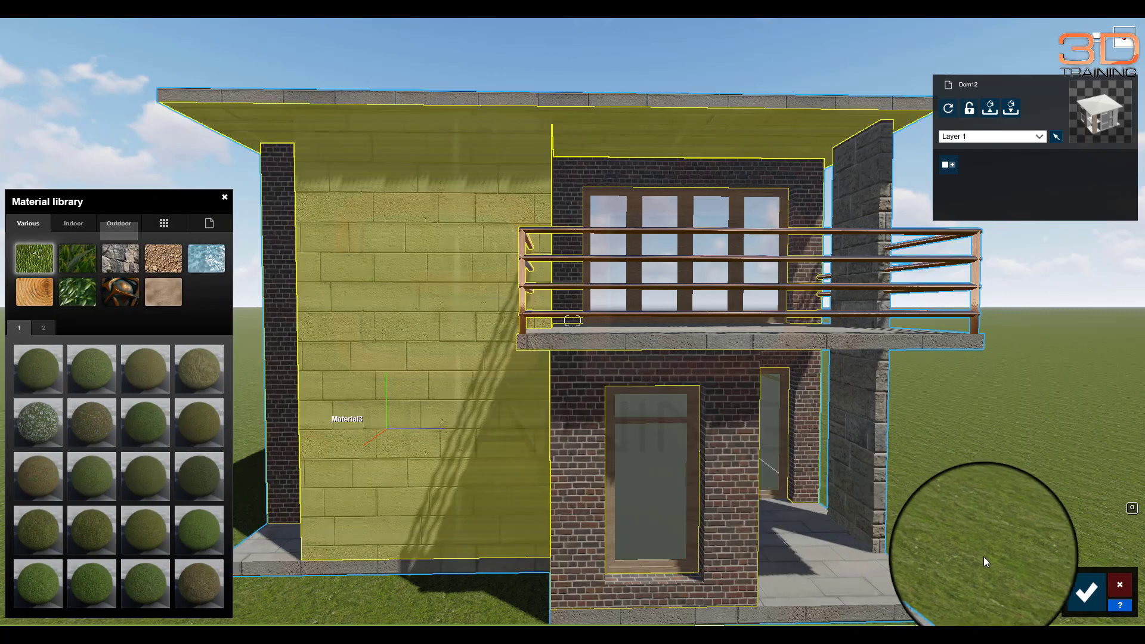
{"action": "left_click", "coordinate": [1095, 594]}
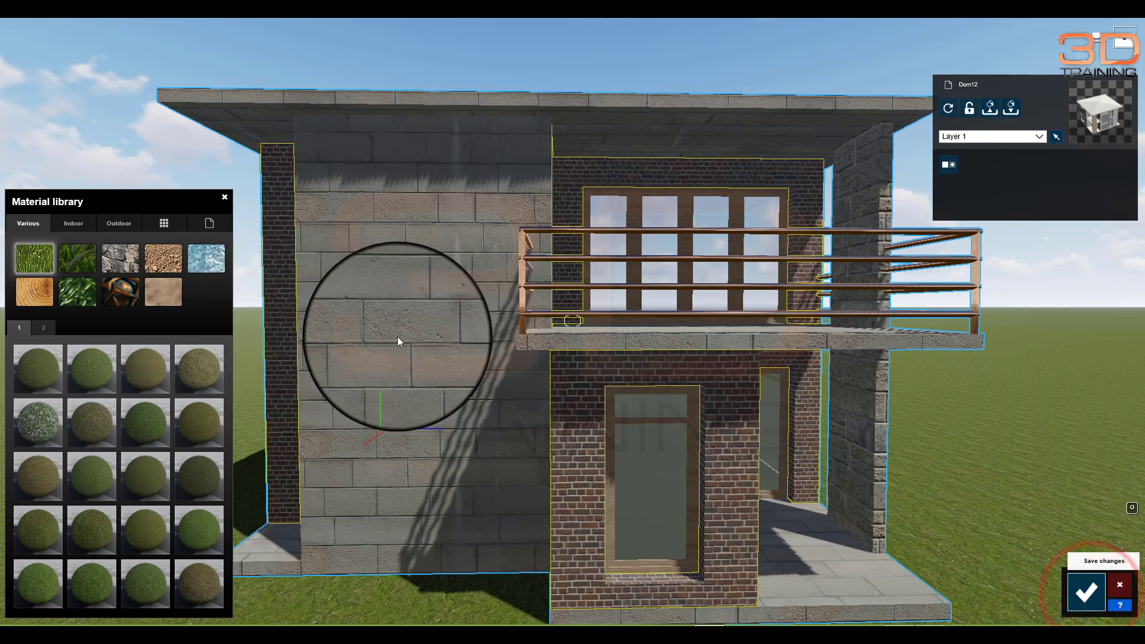
Step: Open the material settings of the large block wall beside the balcony and expand its extended settings with the X, Y and Z position offsets
{"action": "left_click", "coordinate": [400, 334]}
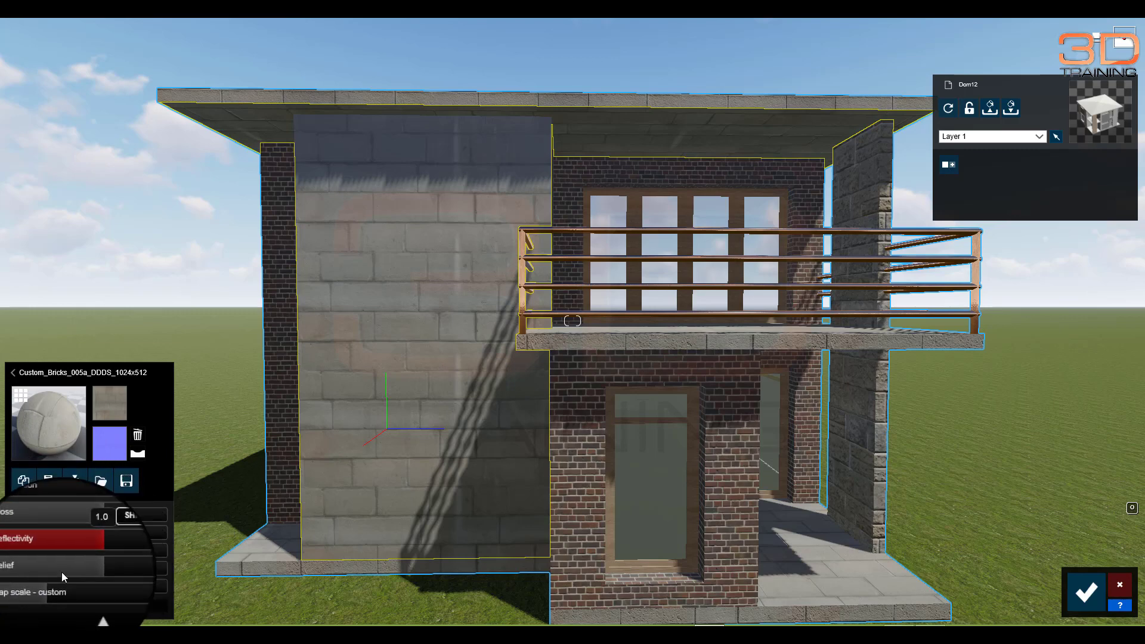
{"action": "left_click", "coordinate": [89, 607]}
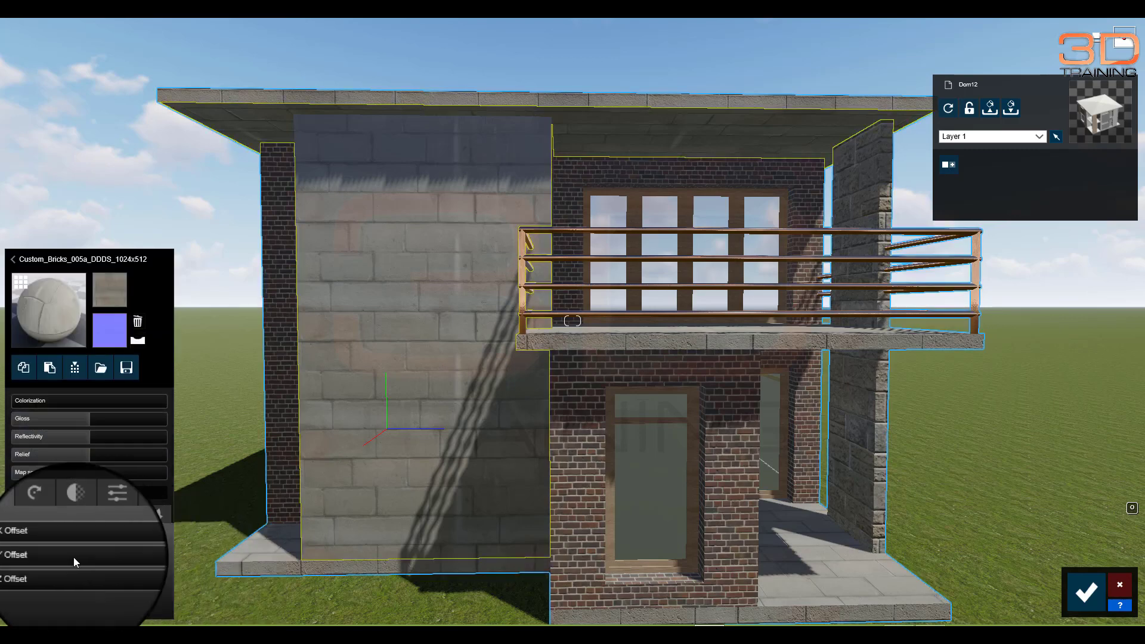
{"action": "key", "text": "s"}
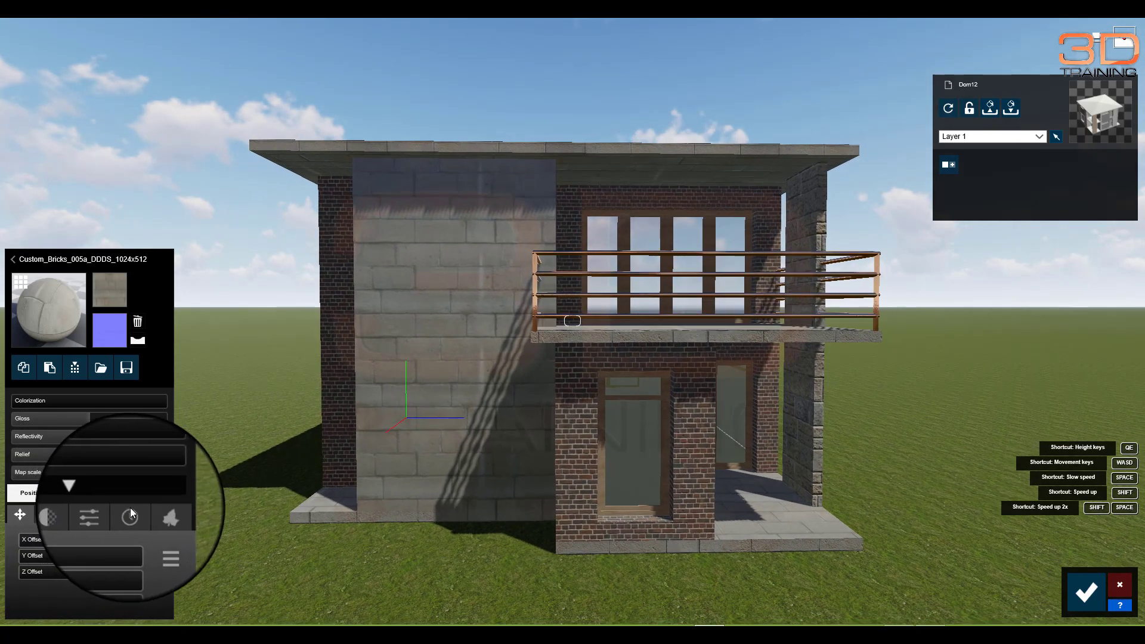